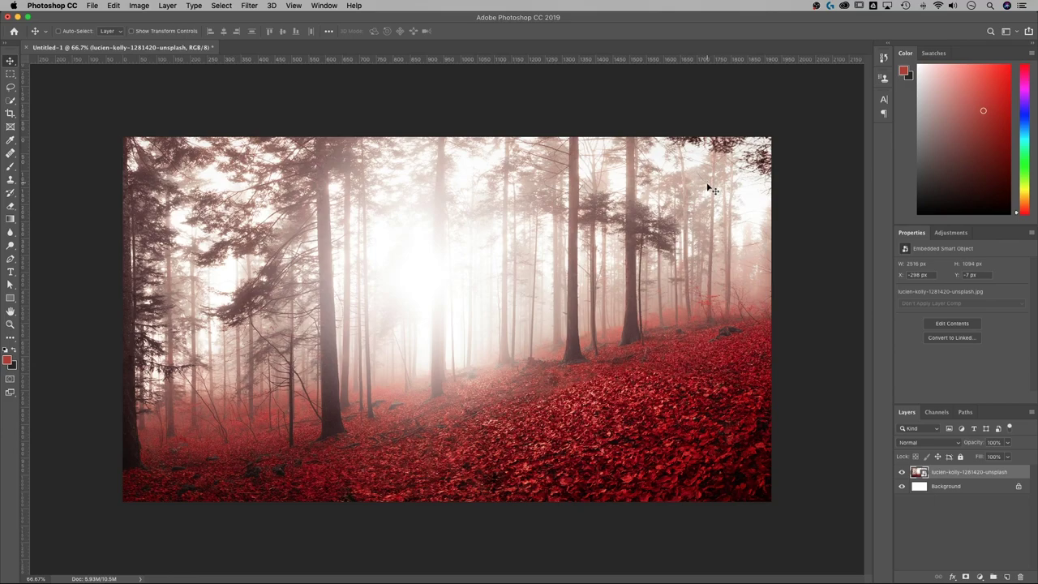
- Sample the fallen red leaves with the Eyedropper and confirm foreground hex 440004
key(i)
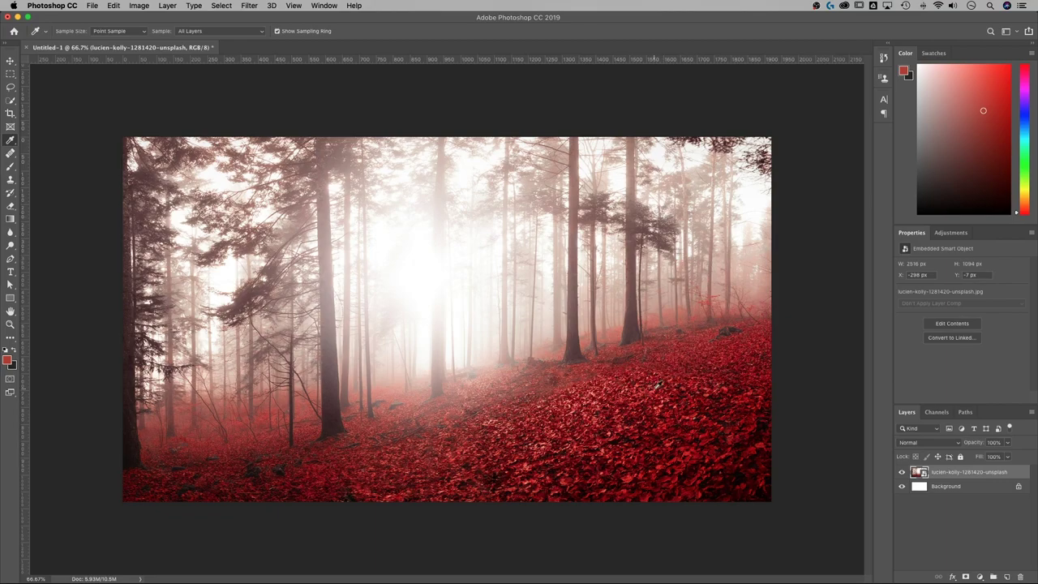
drag(624, 406, 636, 406)
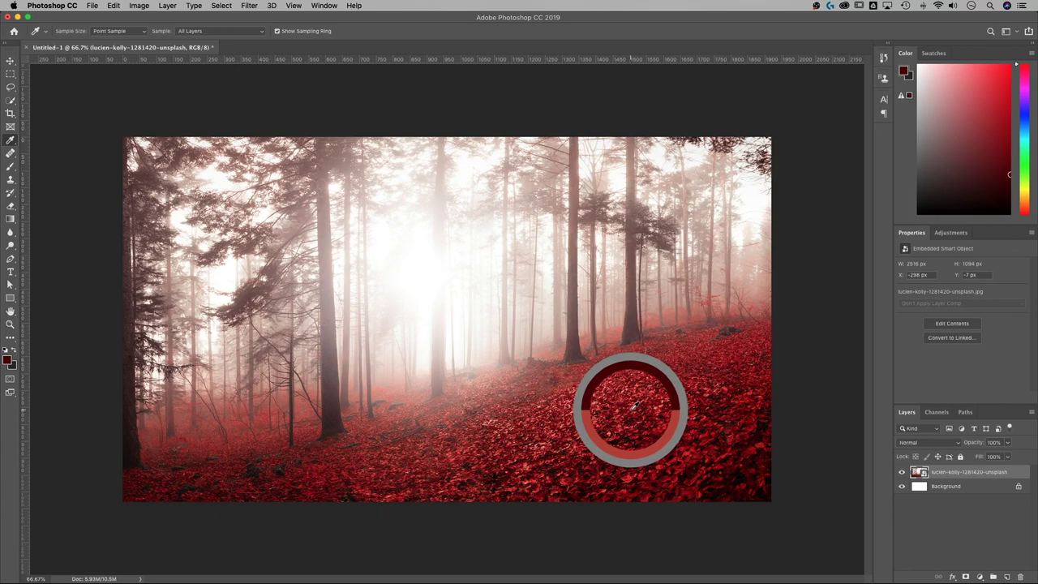
drag(636, 406, 634, 406)
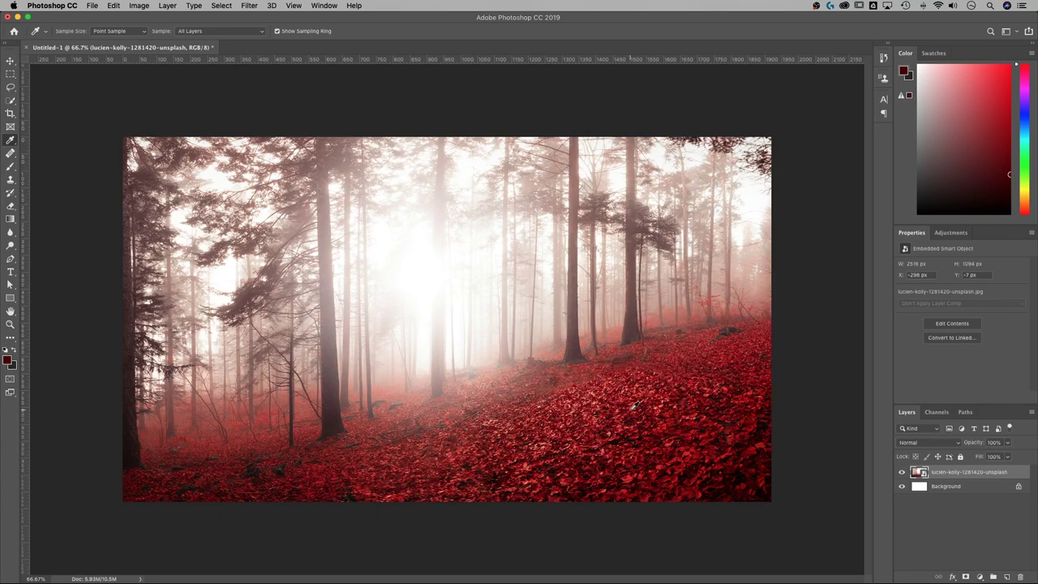
click(905, 73)
drag(809, 100, 714, 99)
drag(799, 267, 768, 266)
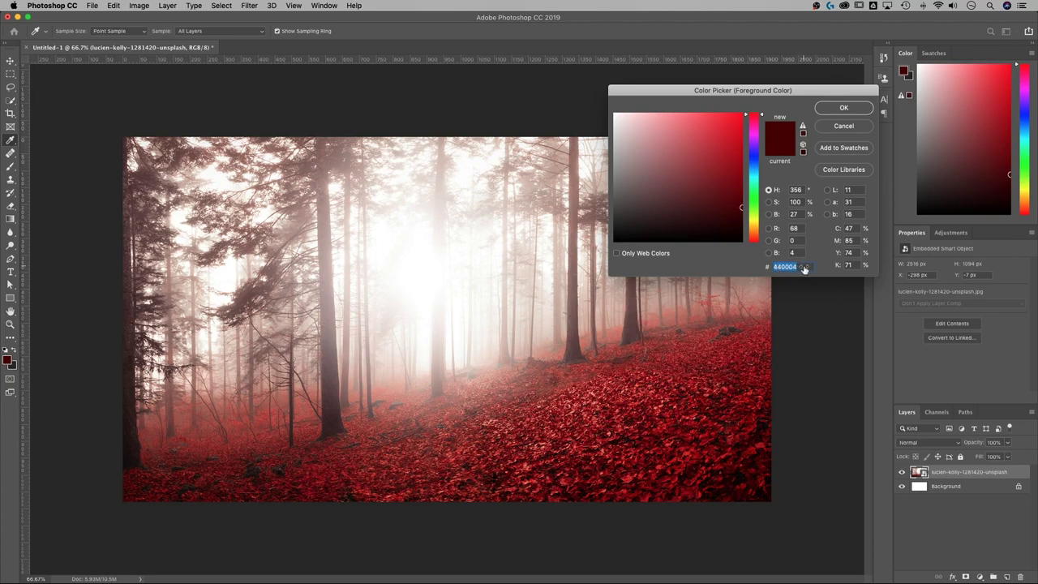
click(855, 106)
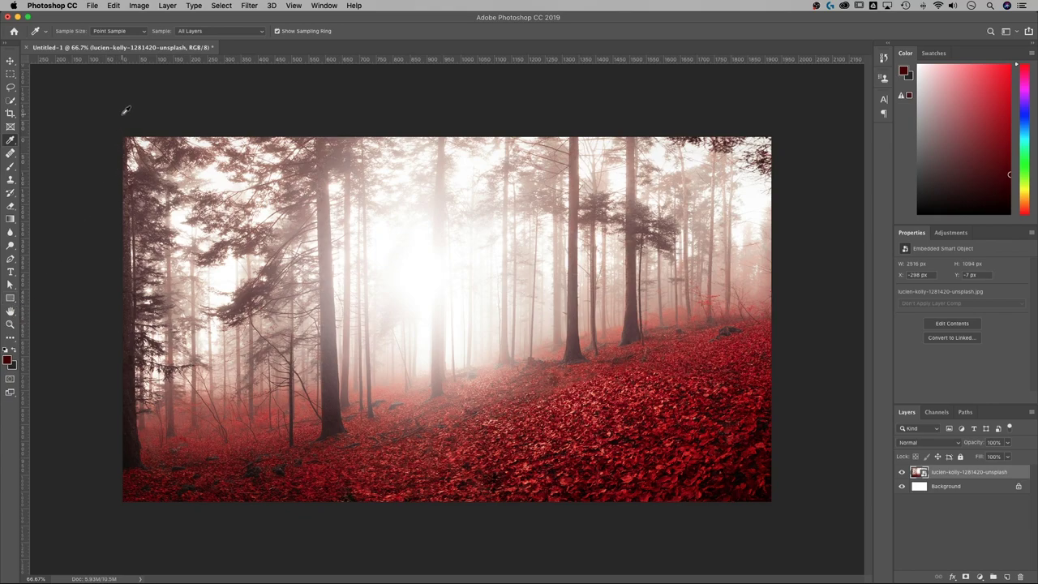
- Check that the canvas is 1920 × 1080 px without changing the image size
click(138, 5)
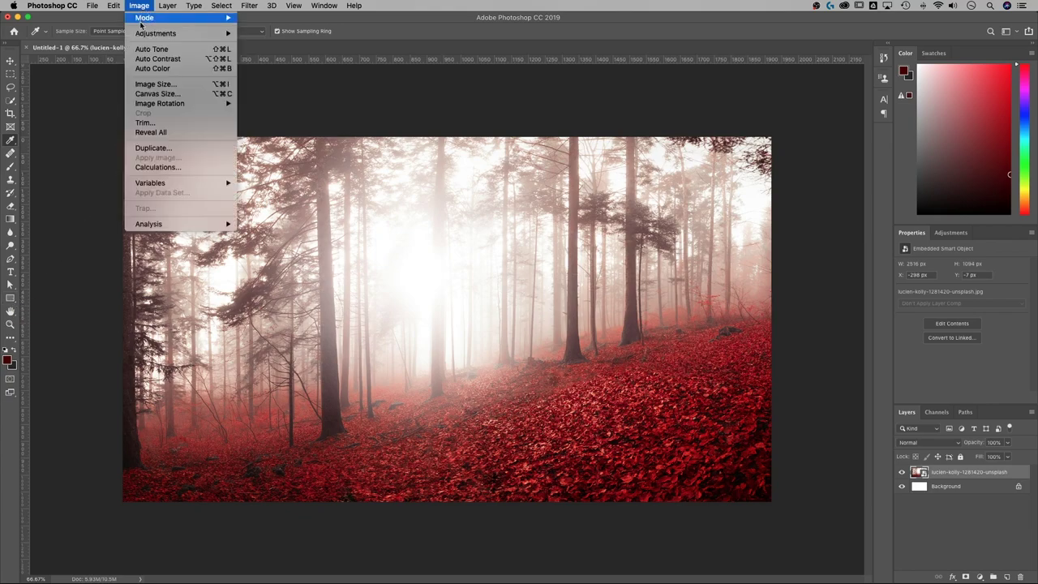
click(144, 85)
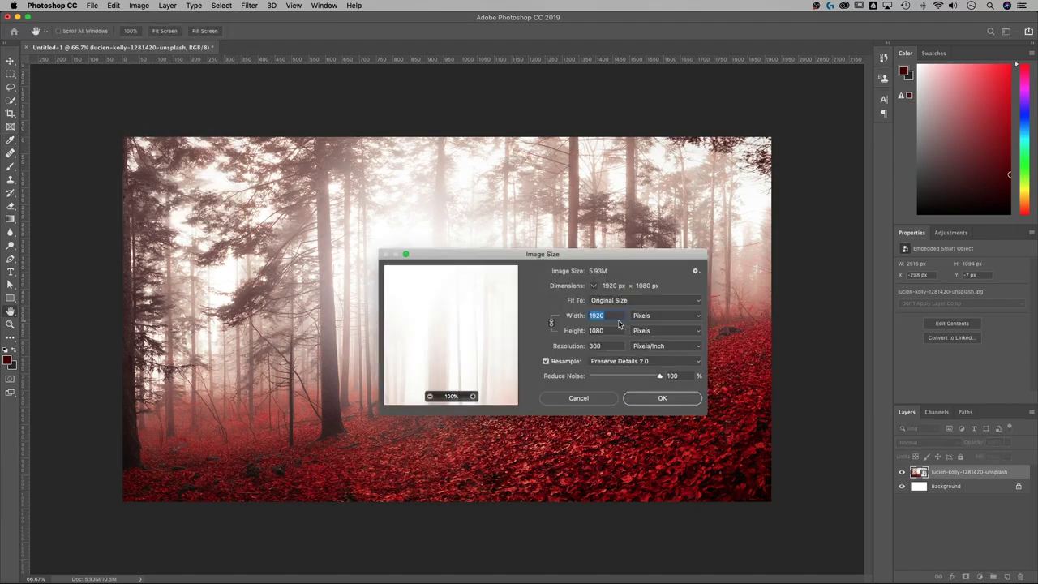
click(598, 401)
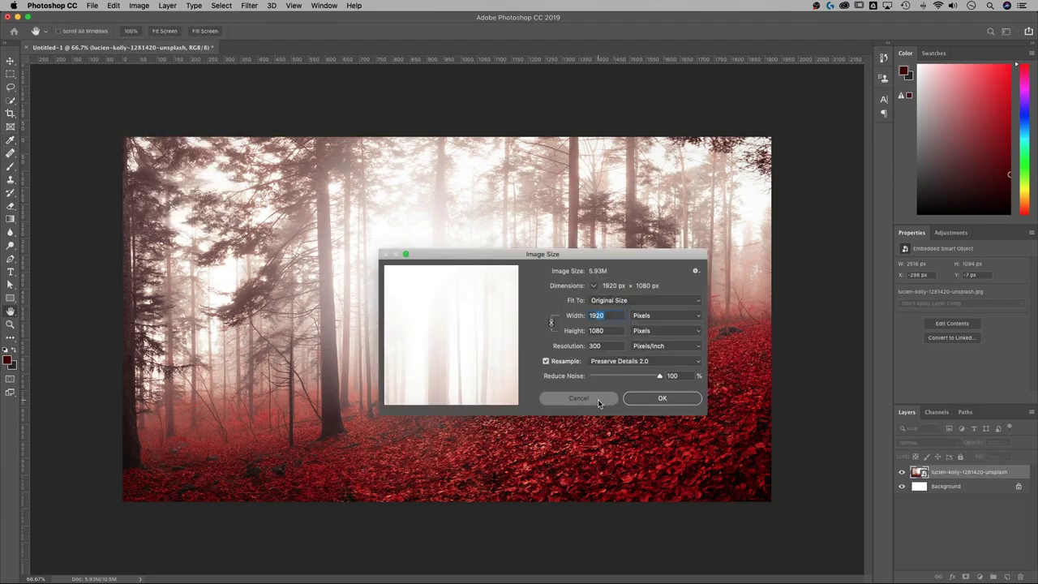
- Create a 1920 × 1080 px dark red rectangle shape layer, Rectangle 1
click(9, 300)
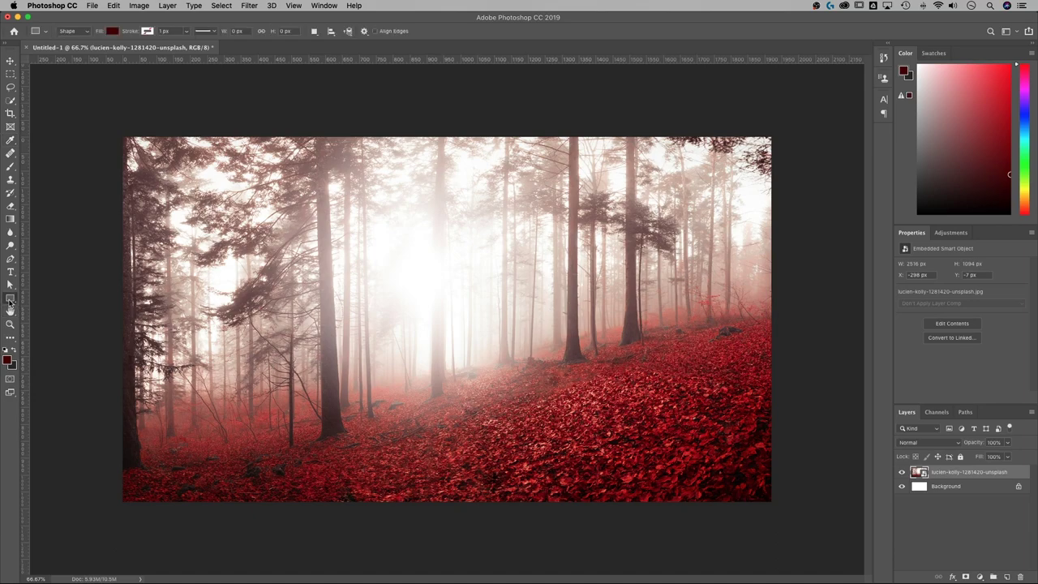
click(148, 184)
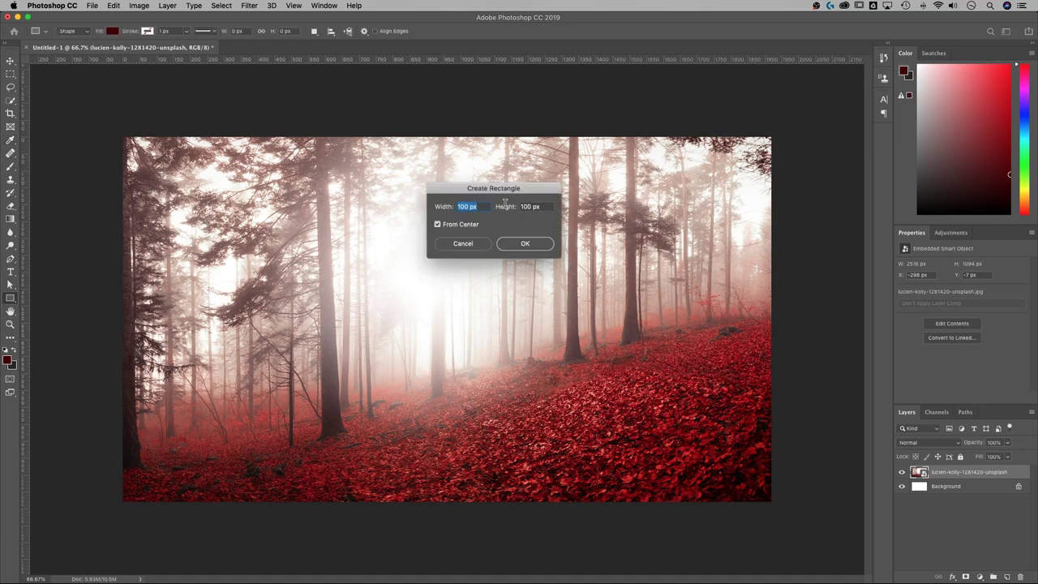
text(1920)
key(Tab)
text(10)
click(525, 244)
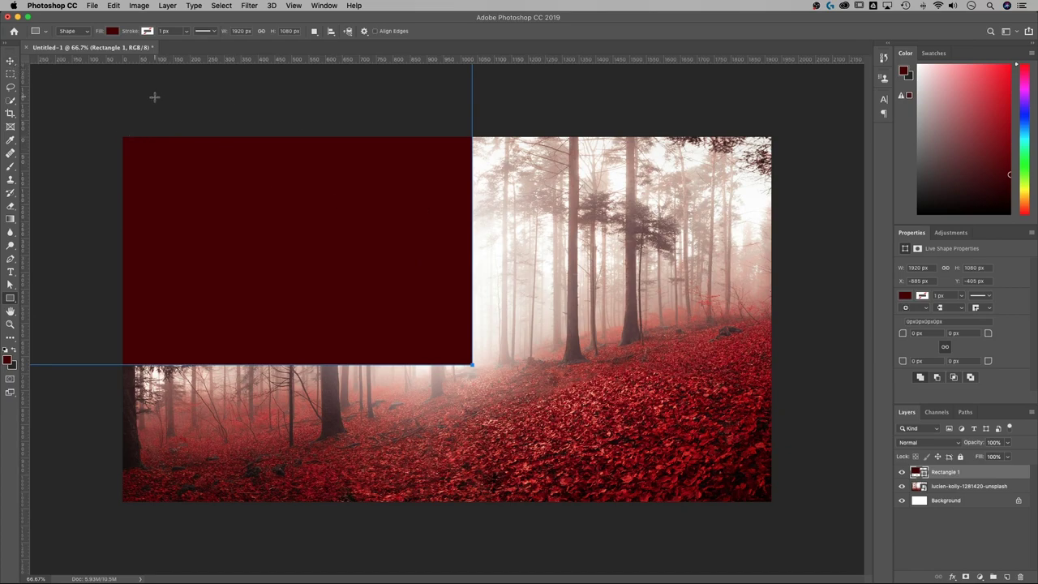
click(11, 62)
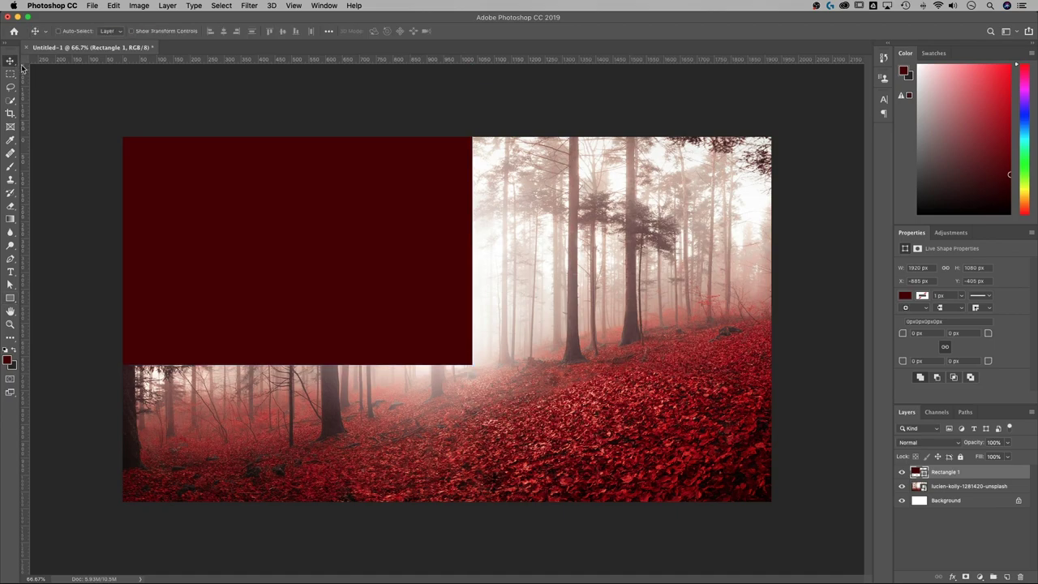
- Select all, align Rectangle 1 to the canvas's left and top edges, then deselect
click(223, 5)
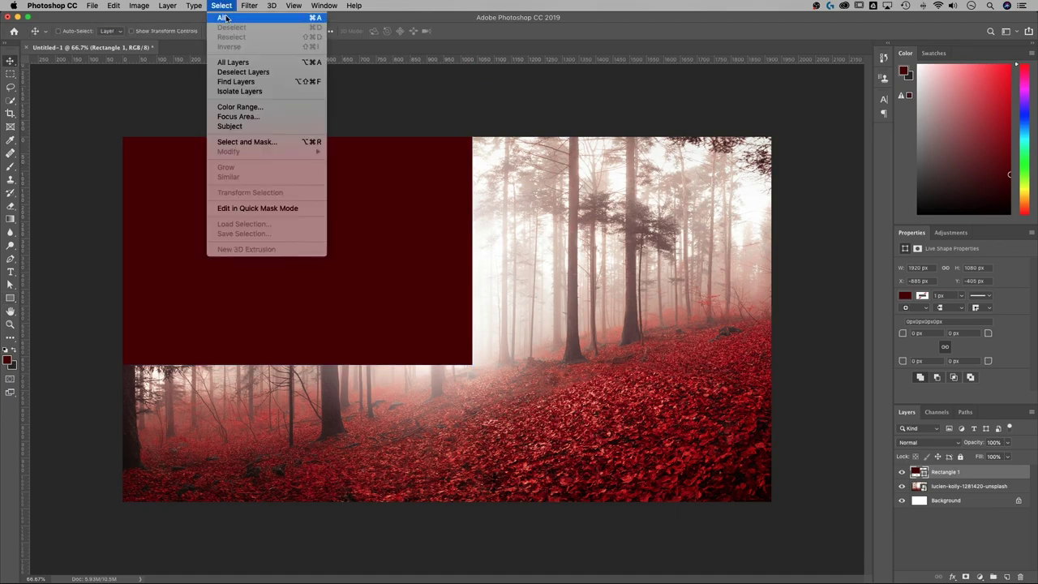
click(227, 18)
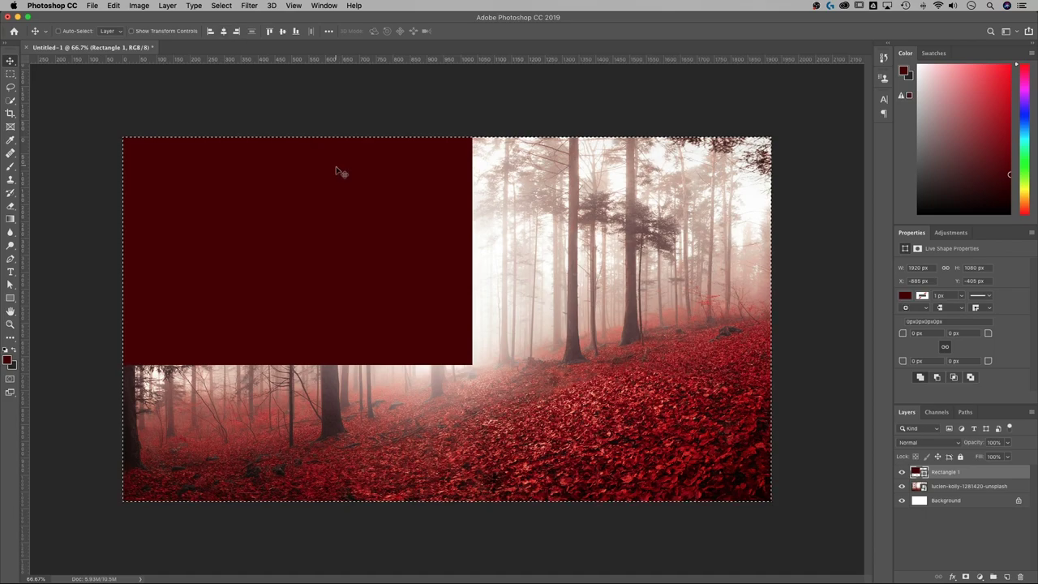
click(224, 32)
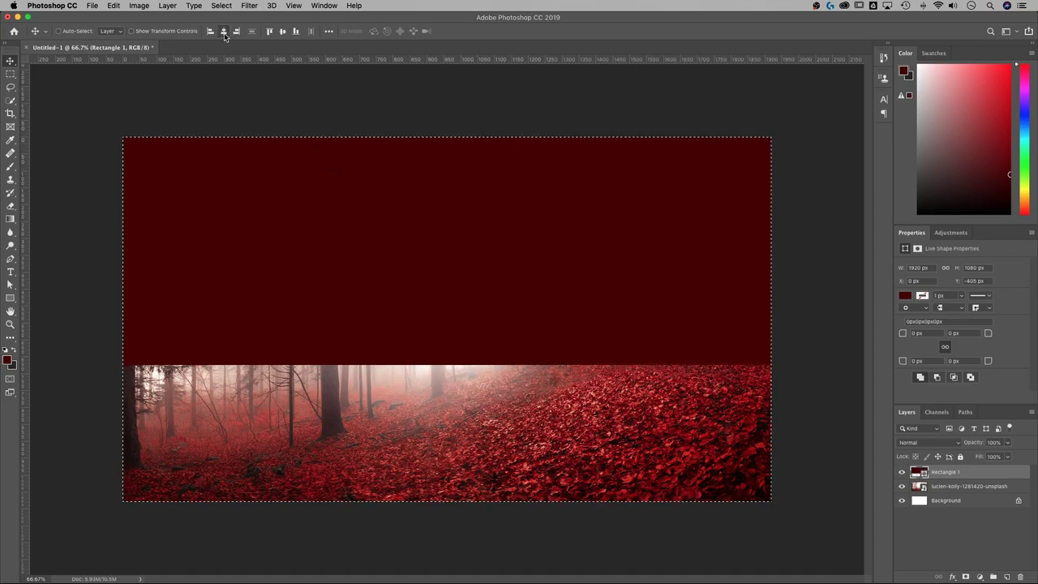
click(281, 31)
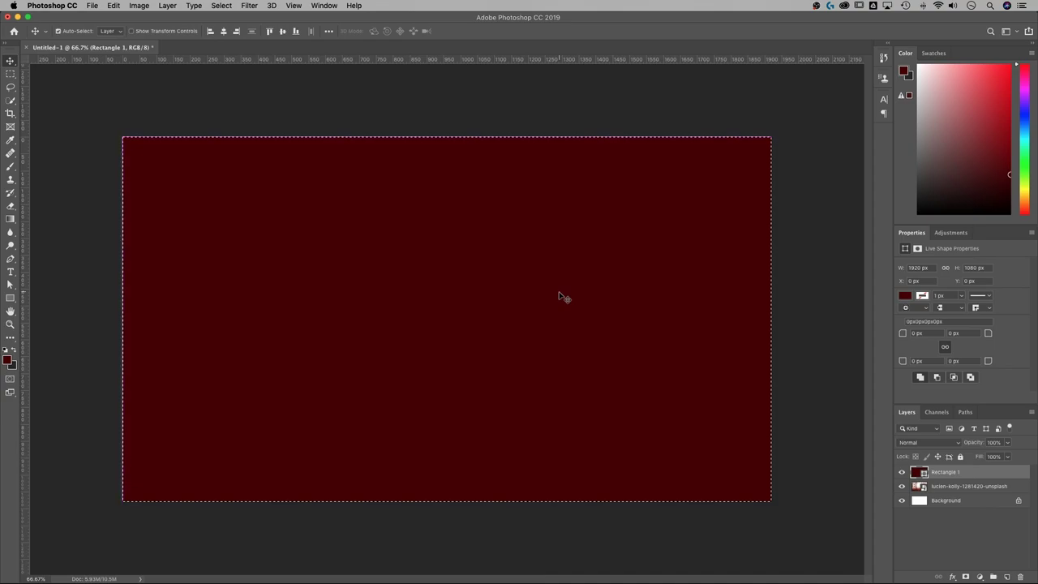
key(super)
key(super+d)
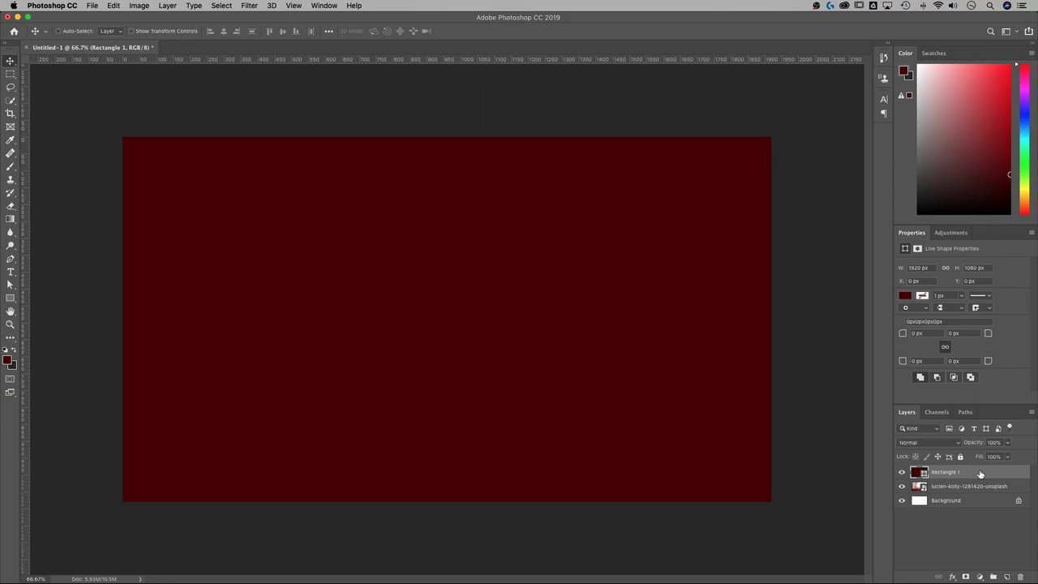
- Set Rectangle 1's Fill Opacity to 0% in its Layer Style advanced blending
click(952, 576)
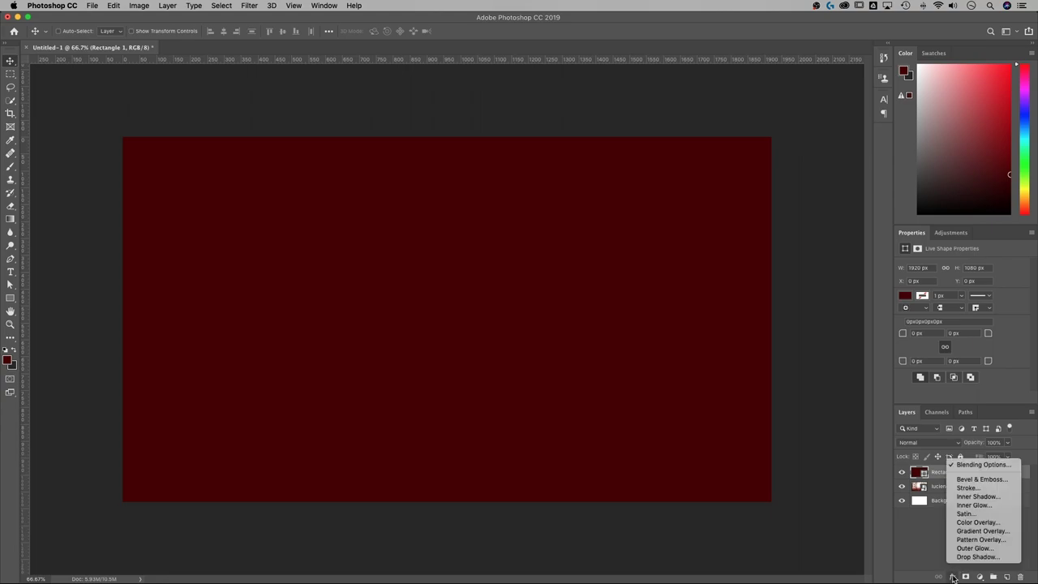
click(942, 551)
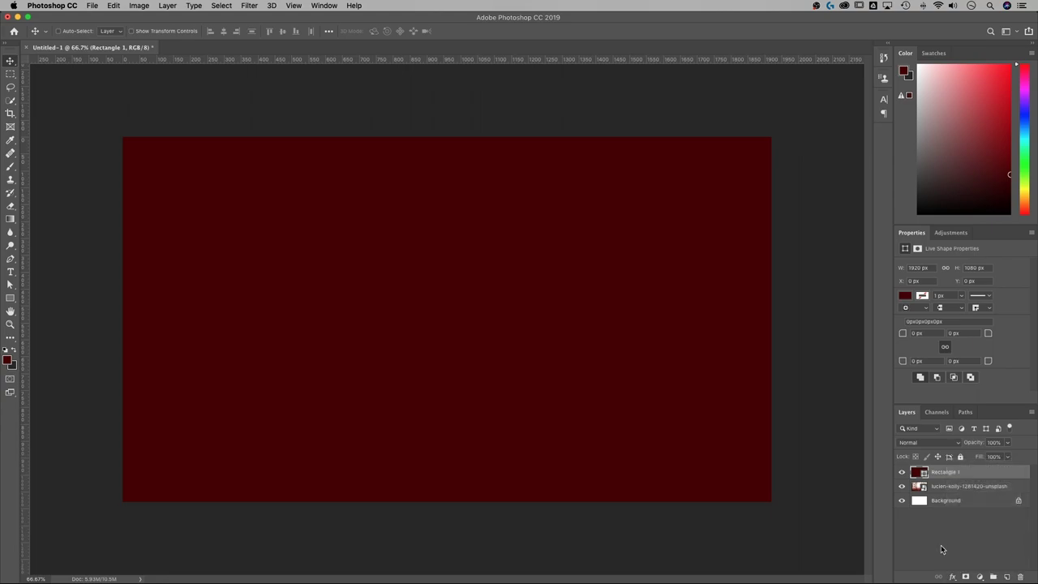
double_click(987, 474)
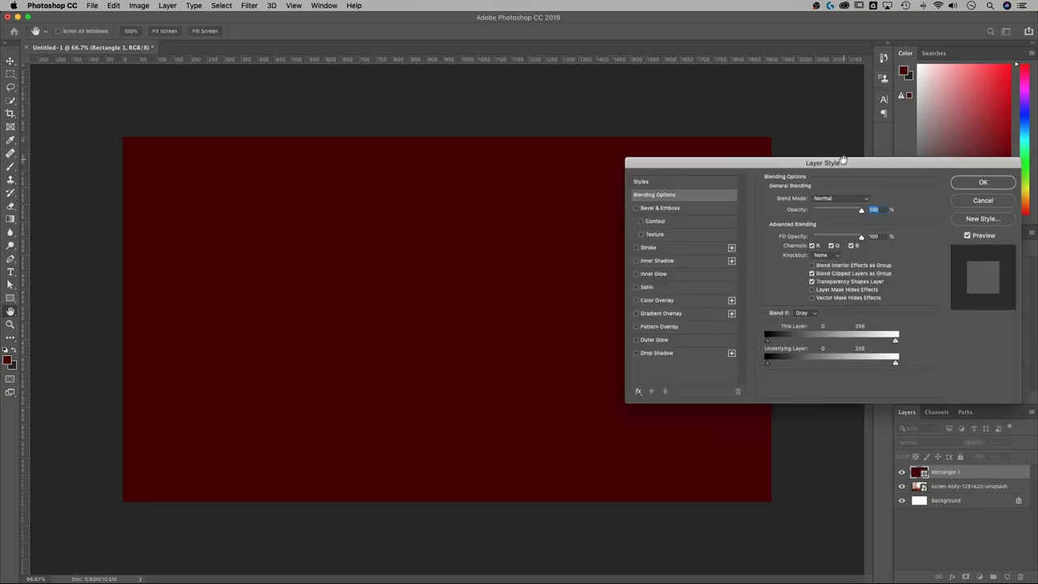
drag(844, 164, 479, 131)
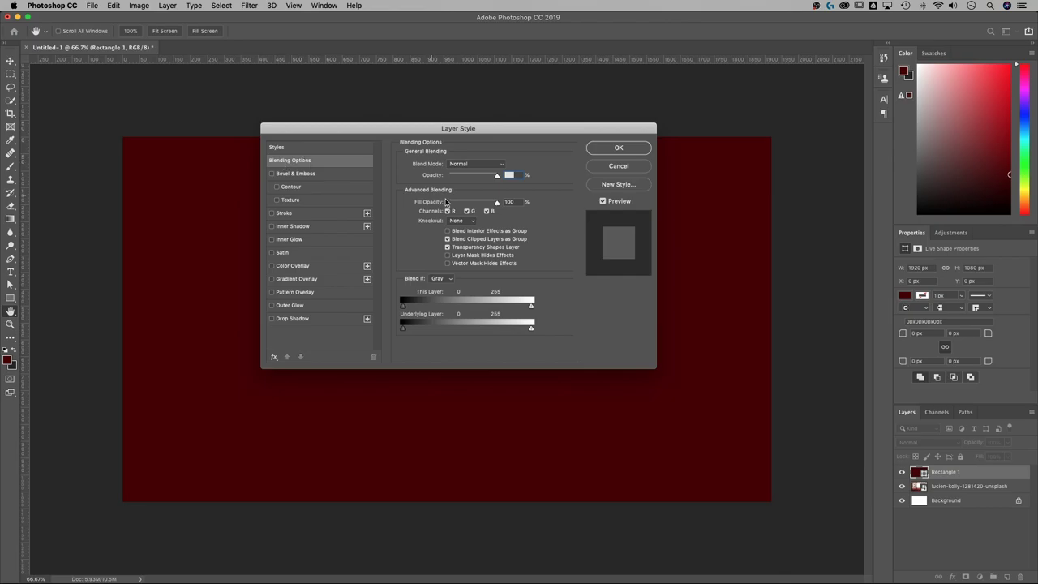
drag(497, 204, 447, 205)
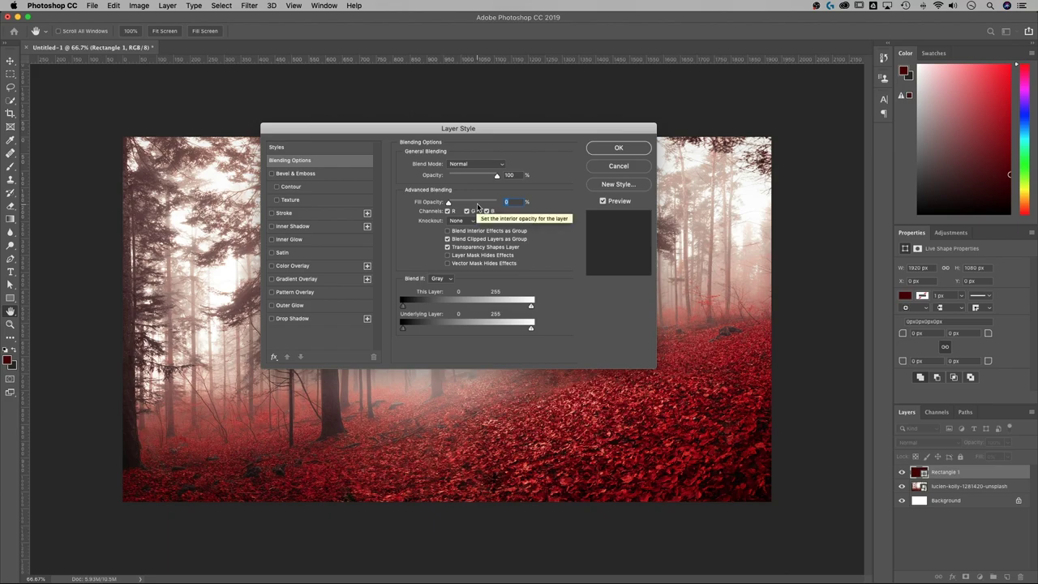
mouse_move(447, 201)
mouse_down()
mouse_move(480, 205)
mouse_move(438, 204)
mouse_up()
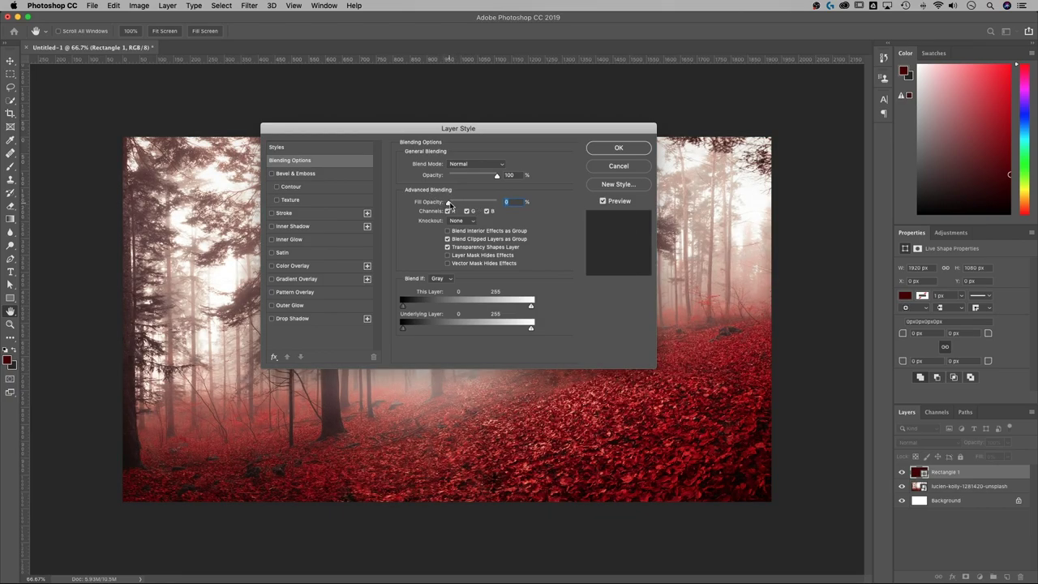
- Enable Gradient Overlay with Normal blend mode, 100% opacity and Radial style
click(284, 280)
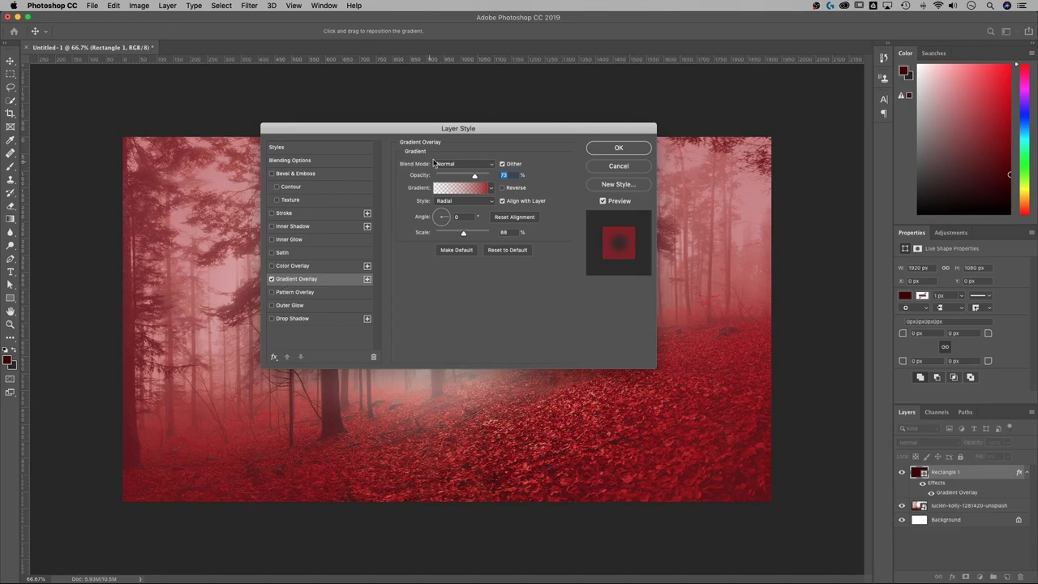
drag(461, 134, 496, 163)
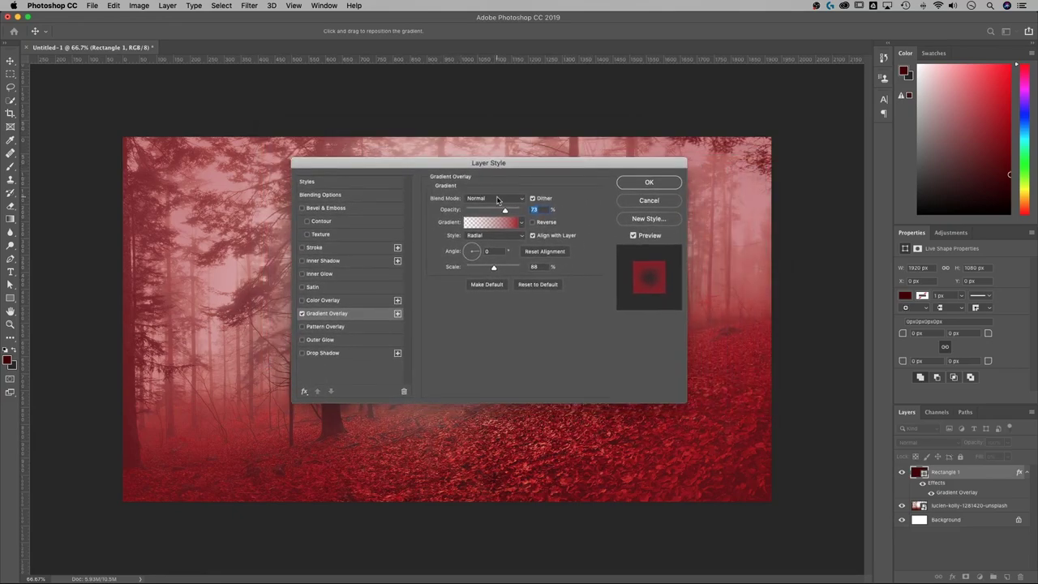
click(497, 198)
click(498, 197)
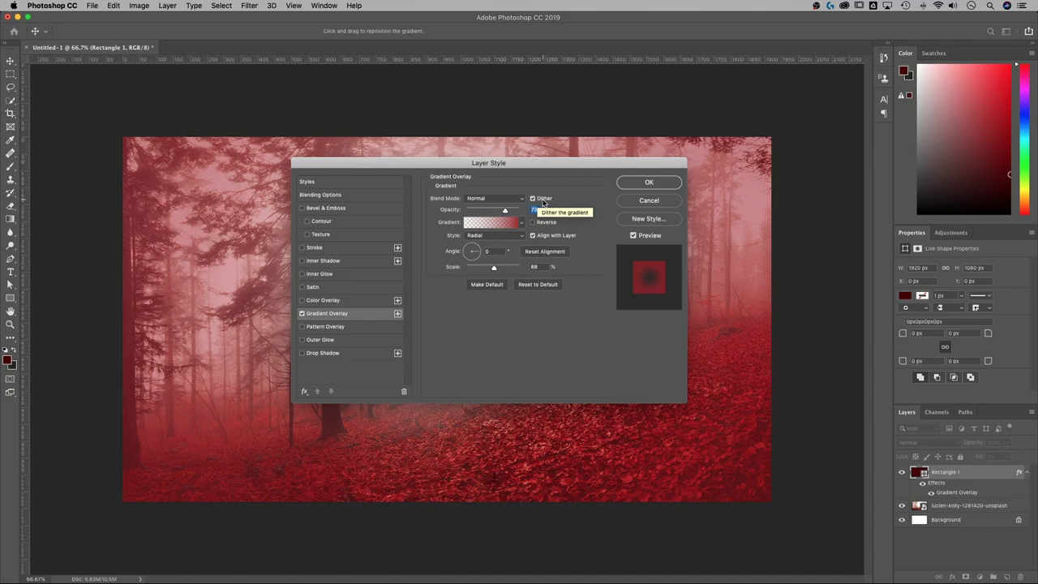
drag(504, 211, 522, 210)
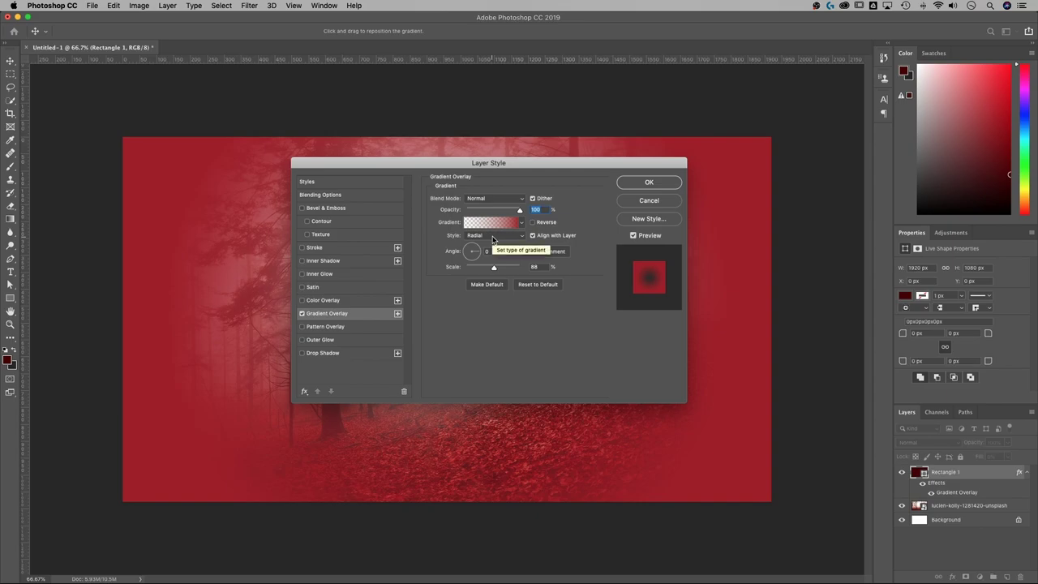
click(492, 236)
click(492, 237)
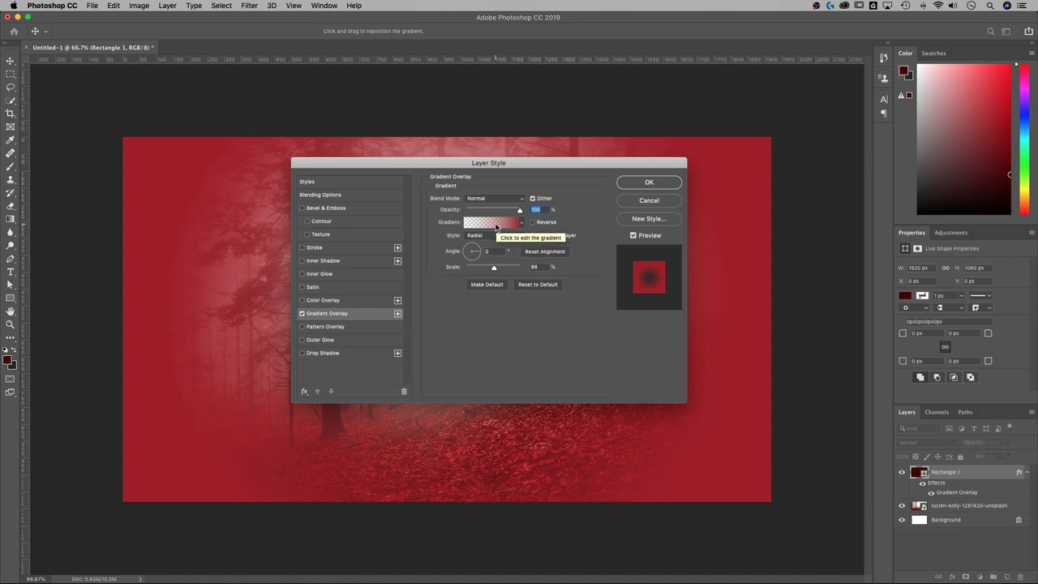
- Set the gradient's left colour stop to dark red 440004
click(496, 227)
drag(792, 231, 684, 181)
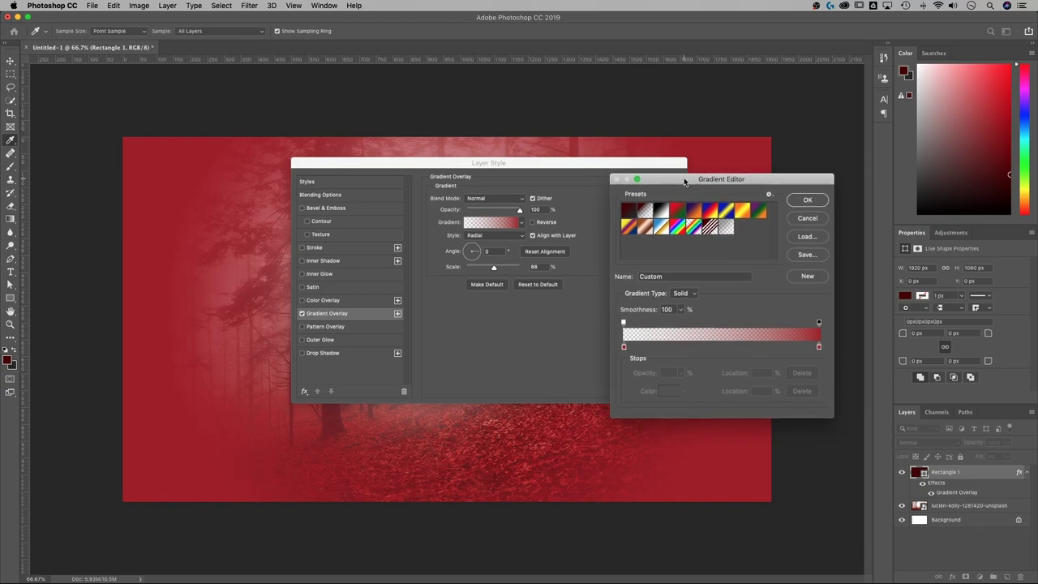
click(624, 347)
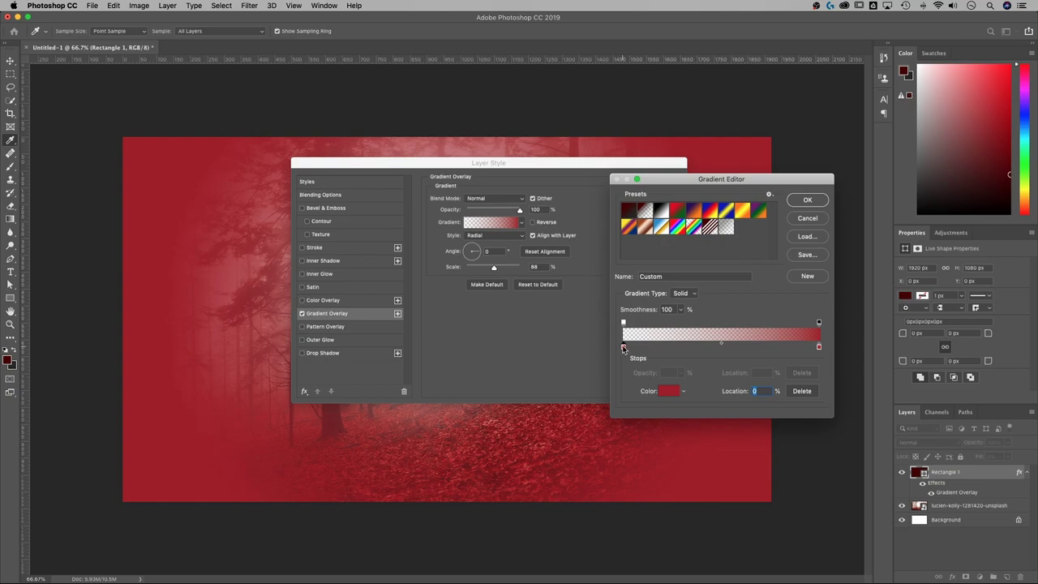
click(670, 392)
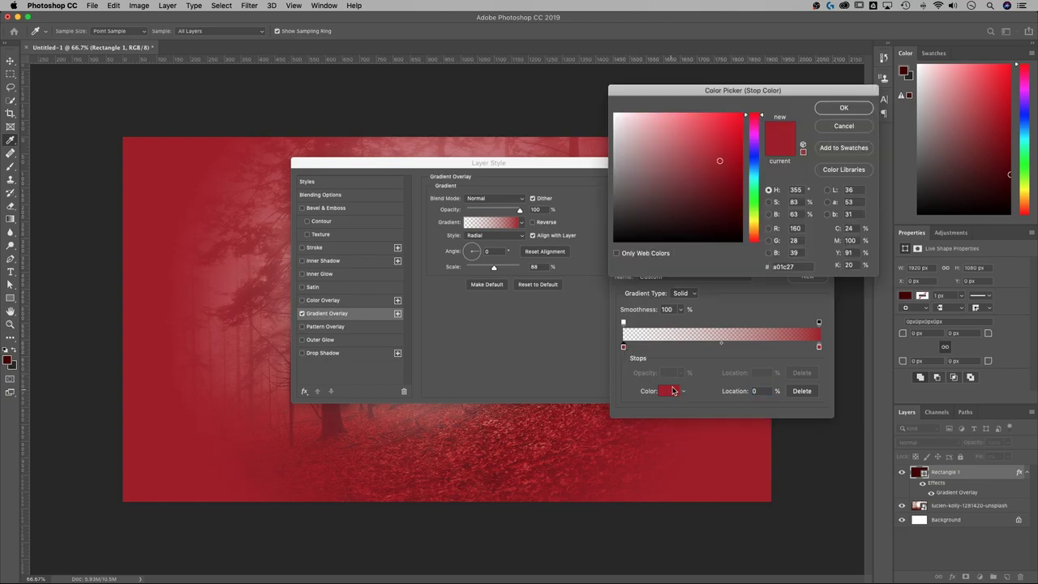
drag(759, 88, 724, 87)
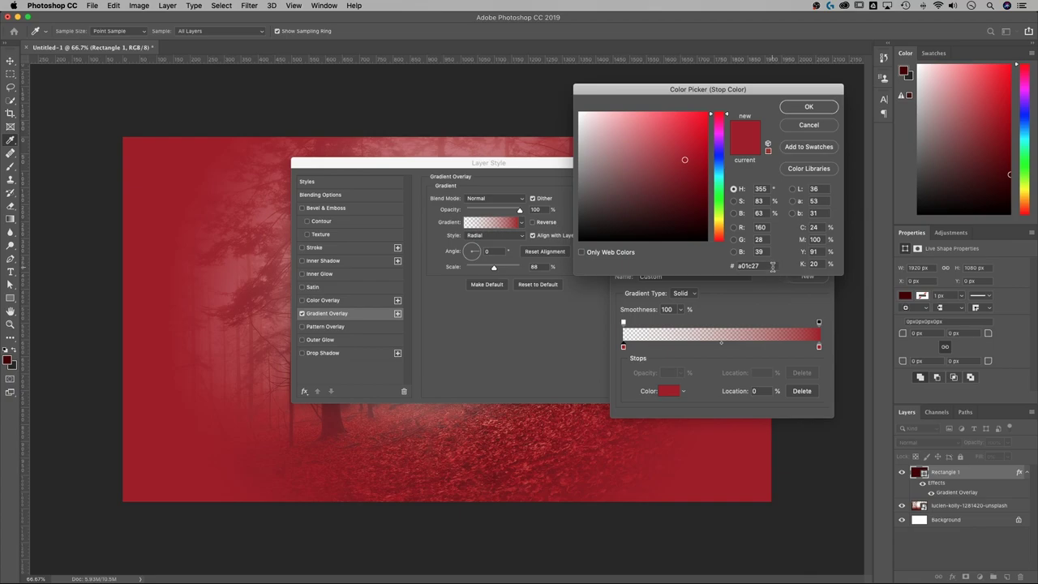
double_click(750, 265)
text(440004)
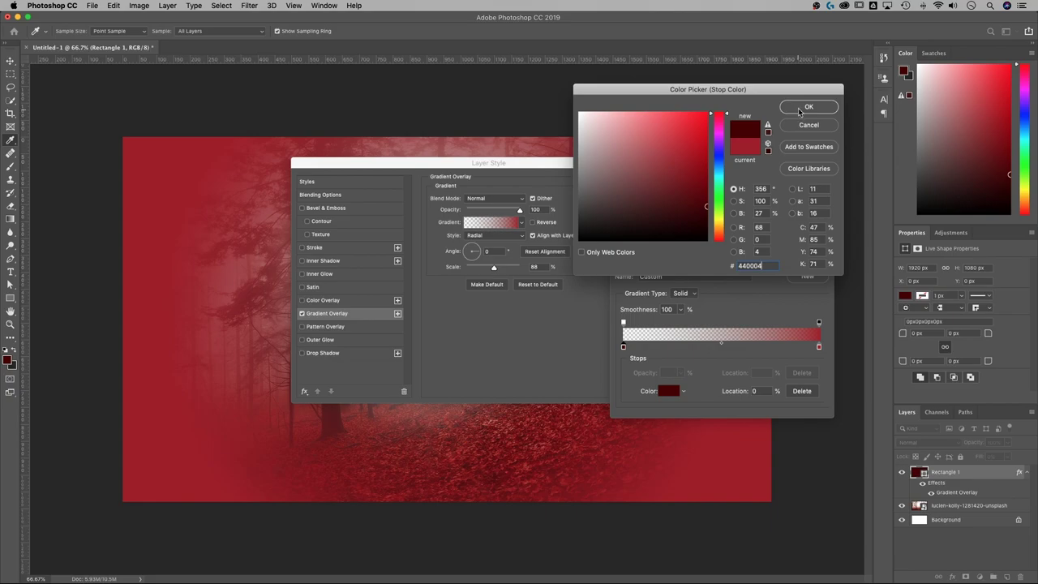
click(801, 108)
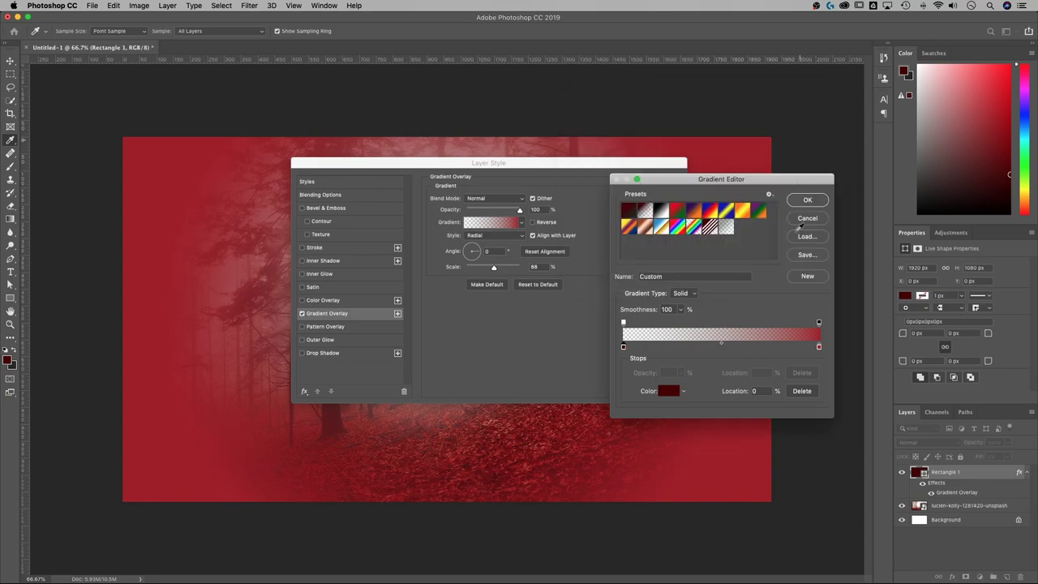
- Set the right colour stop to the same 440004 dark red
click(819, 347)
click(669, 391)
drag(764, 264, 725, 268)
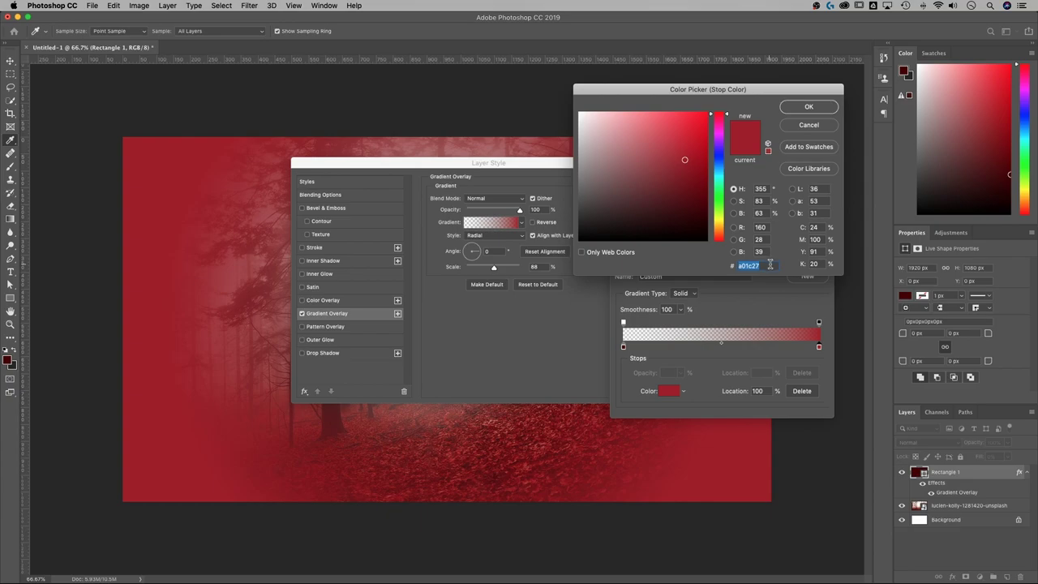
text(440004)
click(798, 111)
- Make the left opacity stop 0% and the right 100%, then confirm the gradient
drag(767, 178, 766, 154)
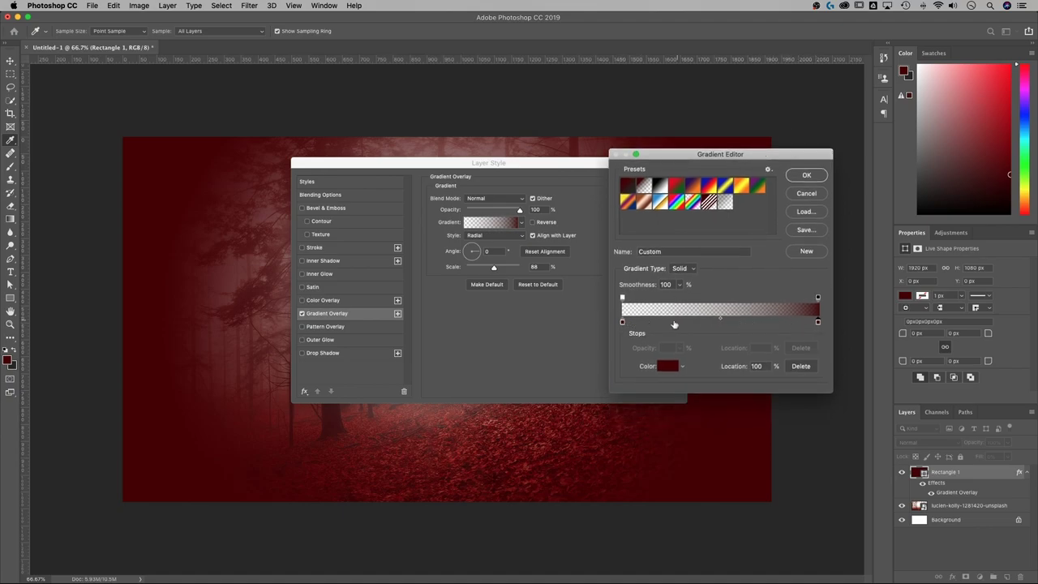
click(623, 298)
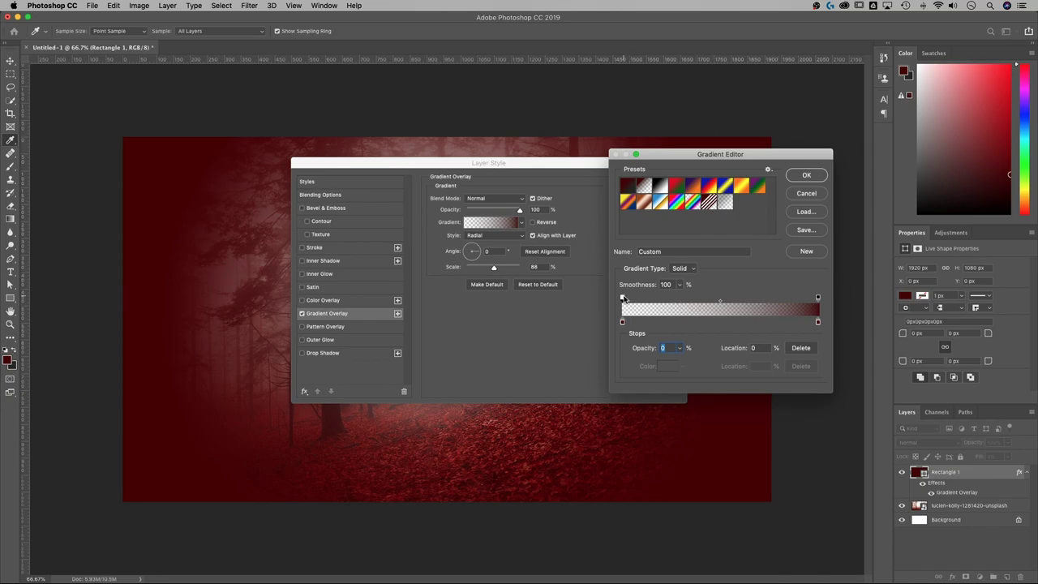
click(680, 348)
mouse_move(678, 373)
mouse_down()
mouse_move(741, 366)
mouse_move(660, 366)
mouse_up()
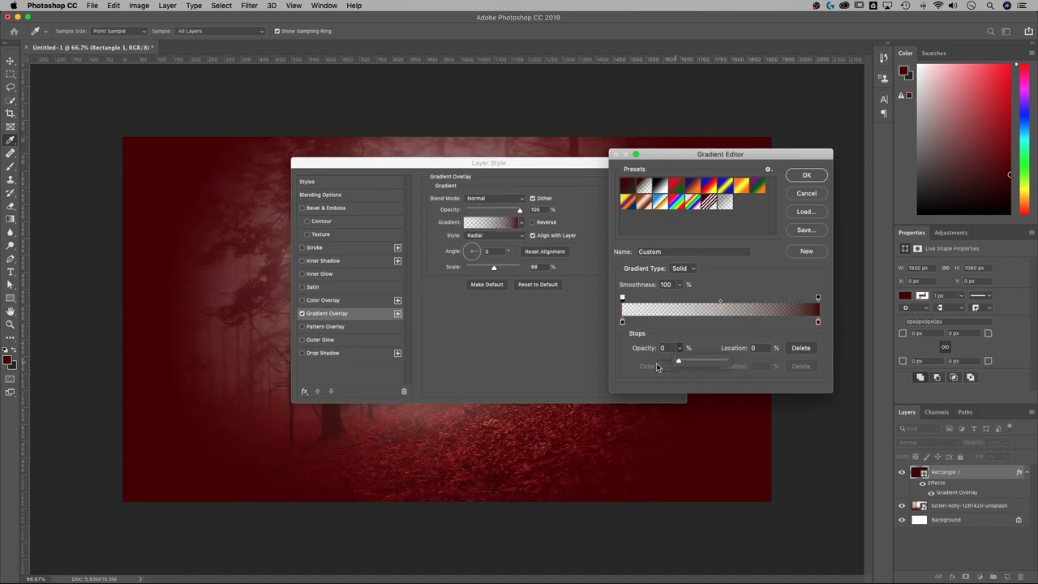
click(817, 297)
click(816, 176)
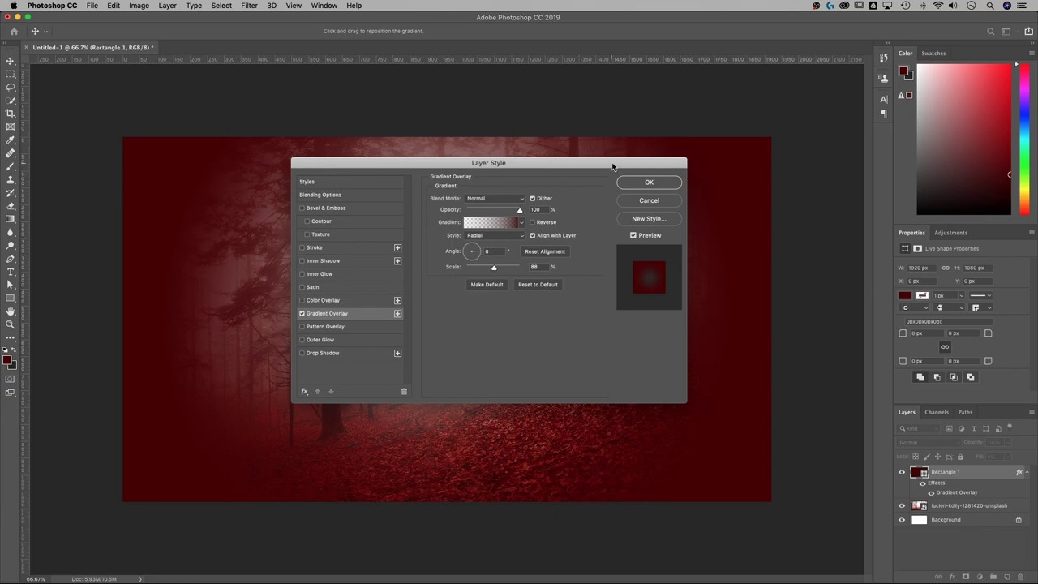
- Set the gradient overlay angle to -20° and scale to 124%, leaving Reverse off
drag(614, 164, 825, 182)
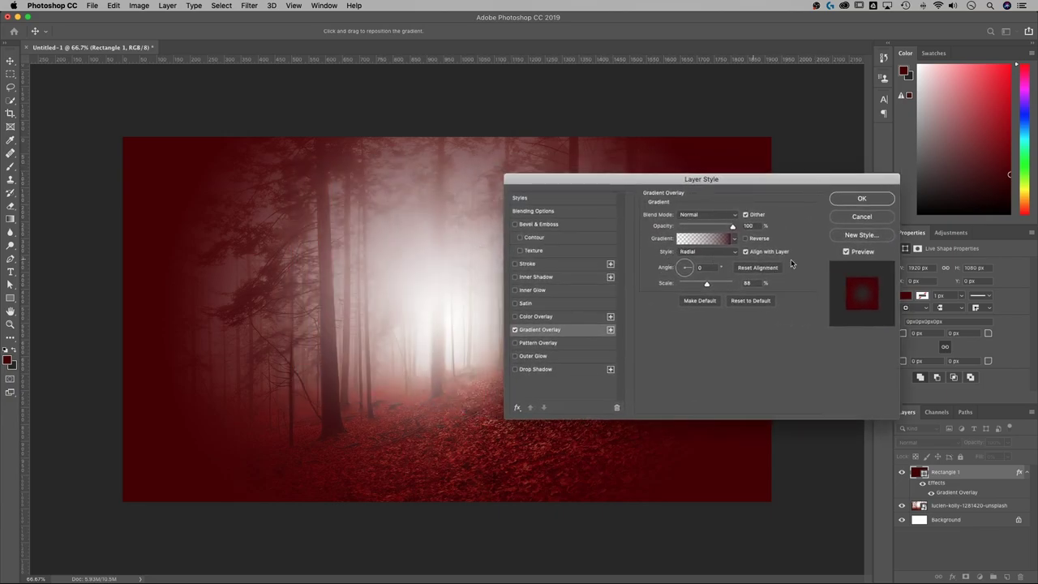
click(746, 240)
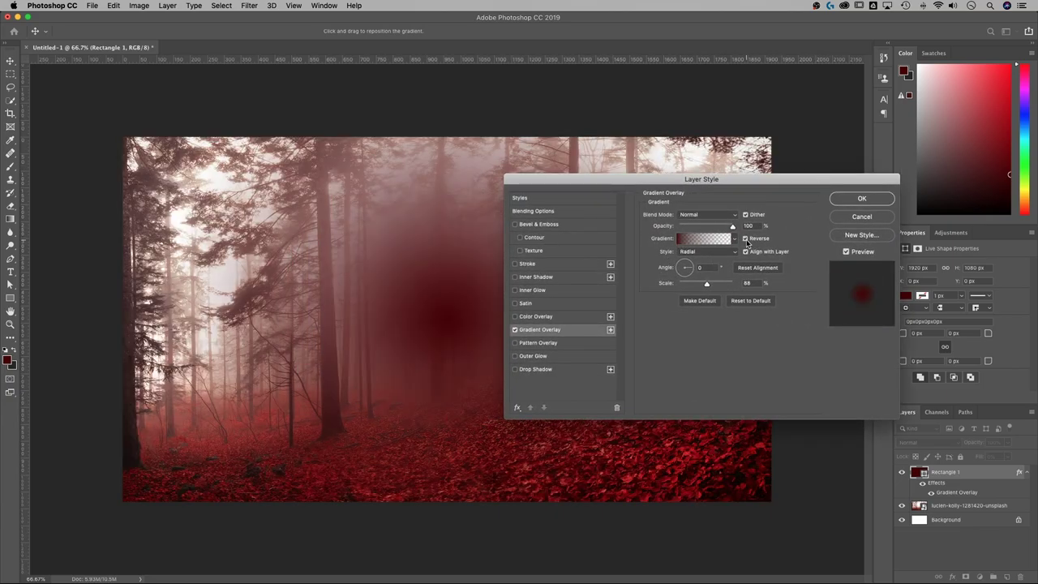
click(746, 240)
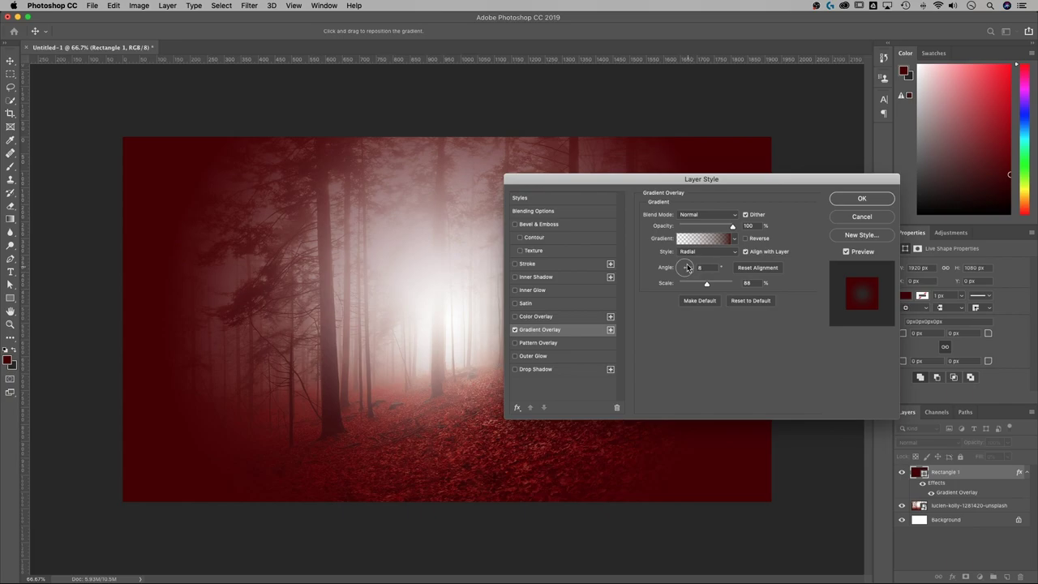
drag(687, 274, 692, 274)
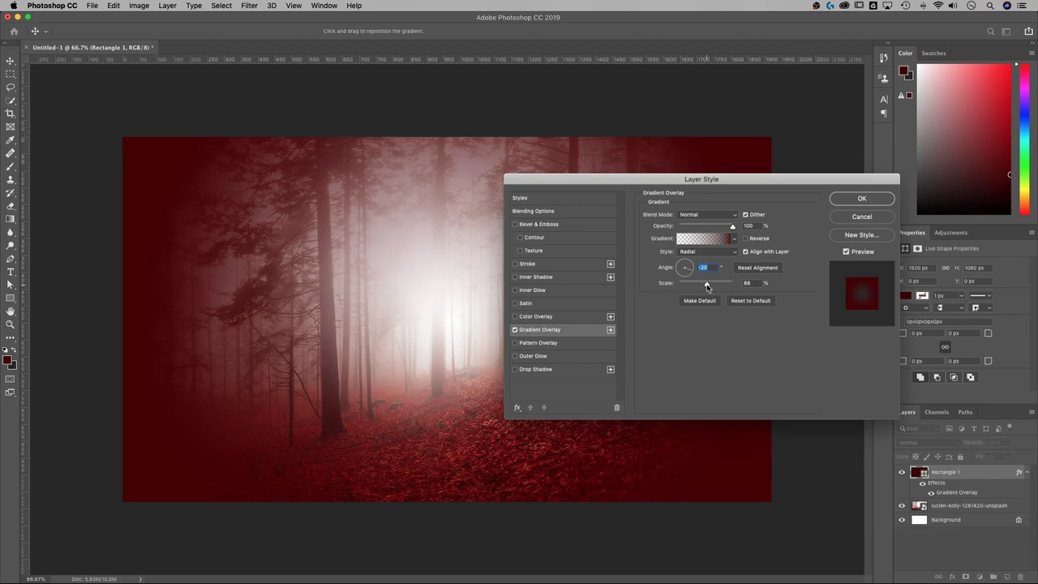
mouse_move(705, 286)
mouse_down()
mouse_move(696, 288)
mouse_move(722, 286)
mouse_up()
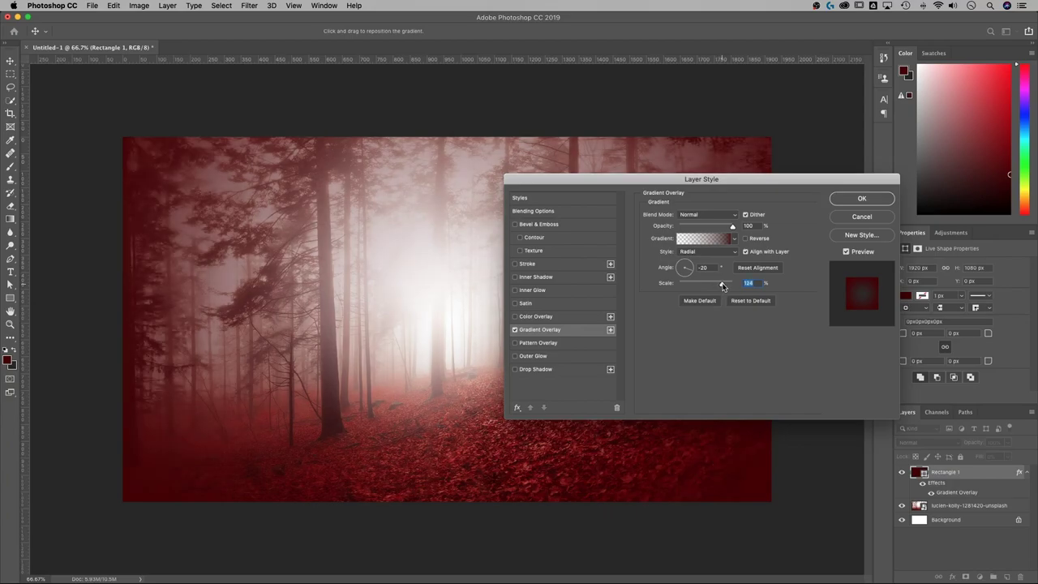
click(702, 240)
click(817, 298)
drag(720, 303, 758, 303)
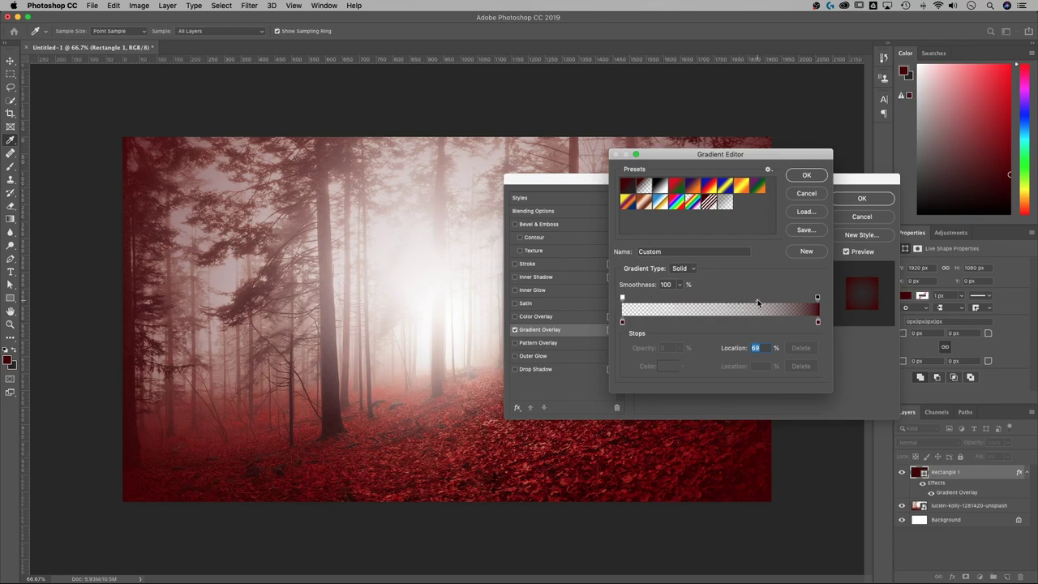
mouse_move(755, 302)
mouse_down()
mouse_move(716, 302)
mouse_move(743, 301)
mouse_up()
click(799, 197)
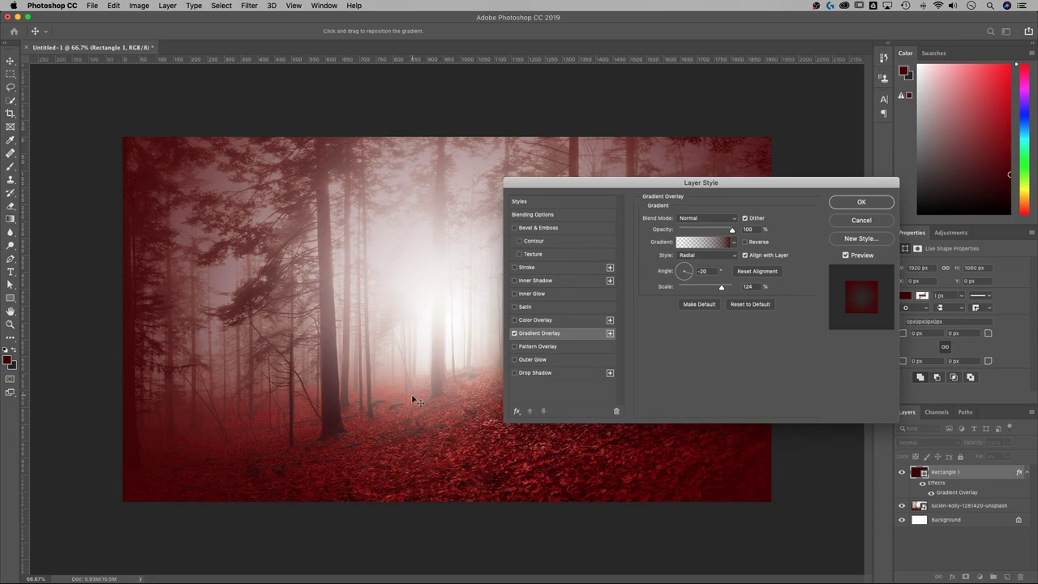
- Try Color Burn, then keep the overlay at Normal, 100% opacity, and apply the style
click(727, 222)
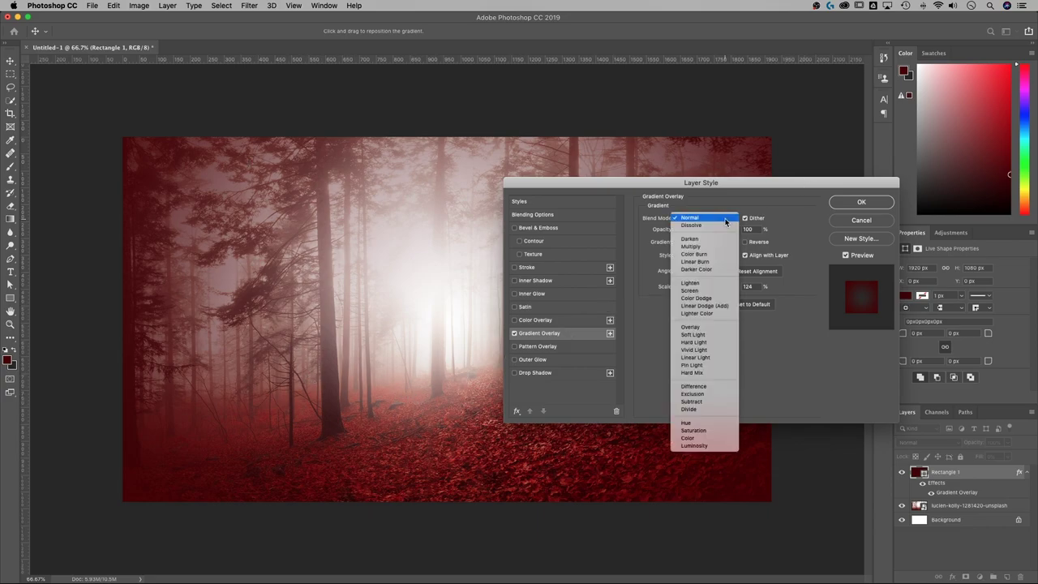
click(707, 254)
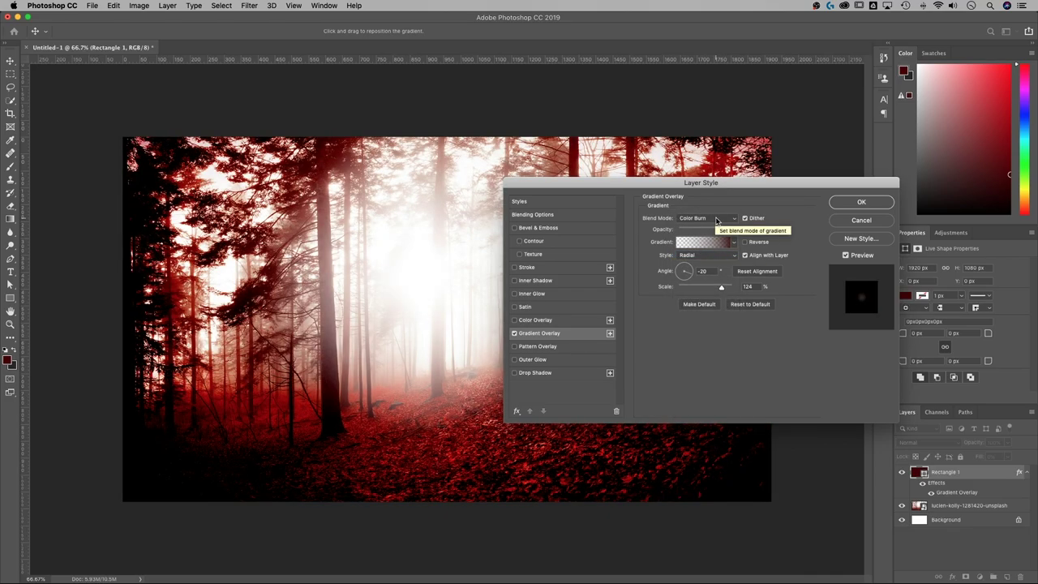
click(715, 219)
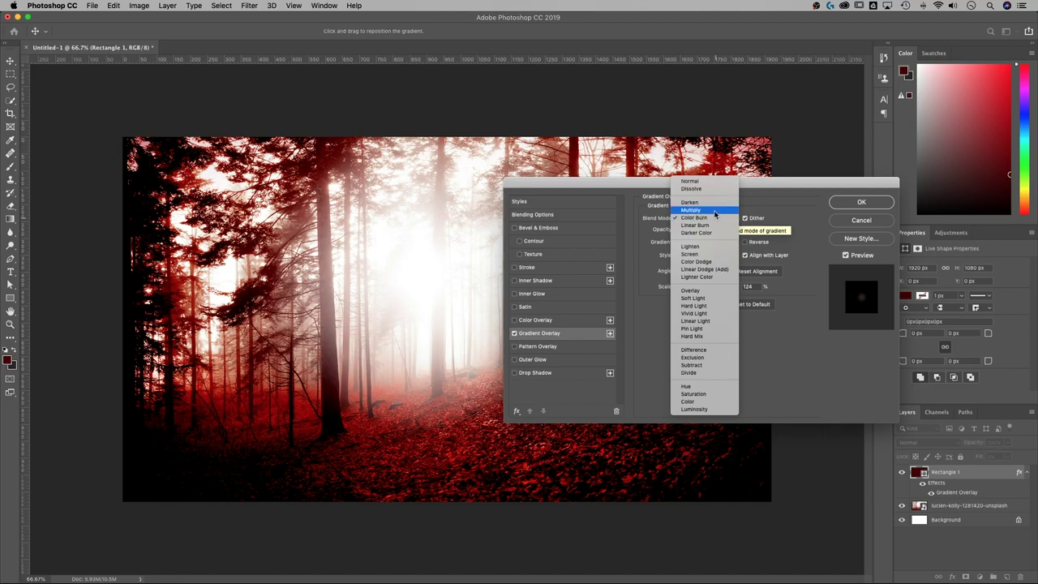
click(715, 183)
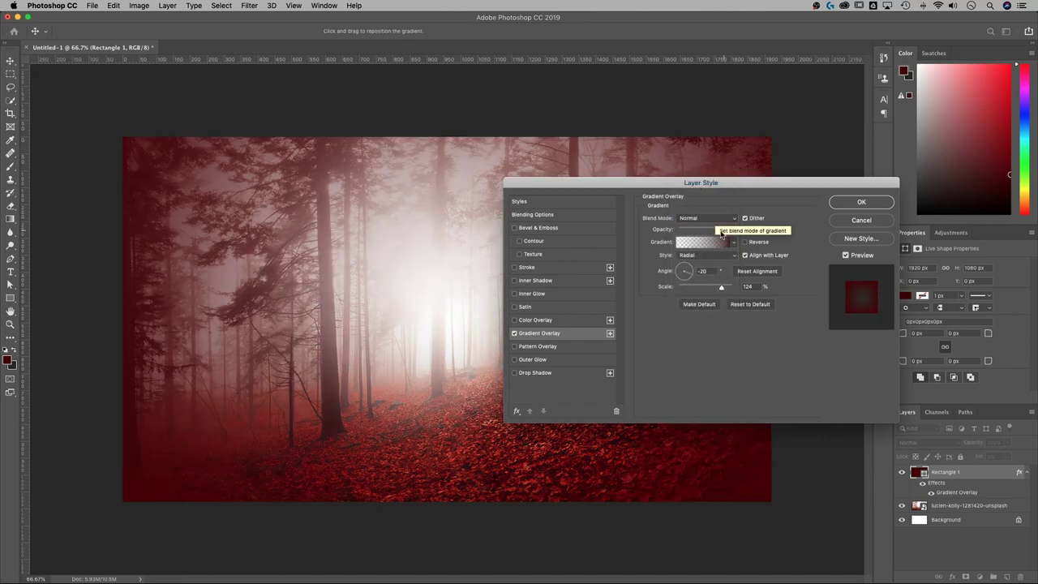
mouse_move(728, 233)
mouse_down()
mouse_move(696, 232)
mouse_move(732, 232)
mouse_up()
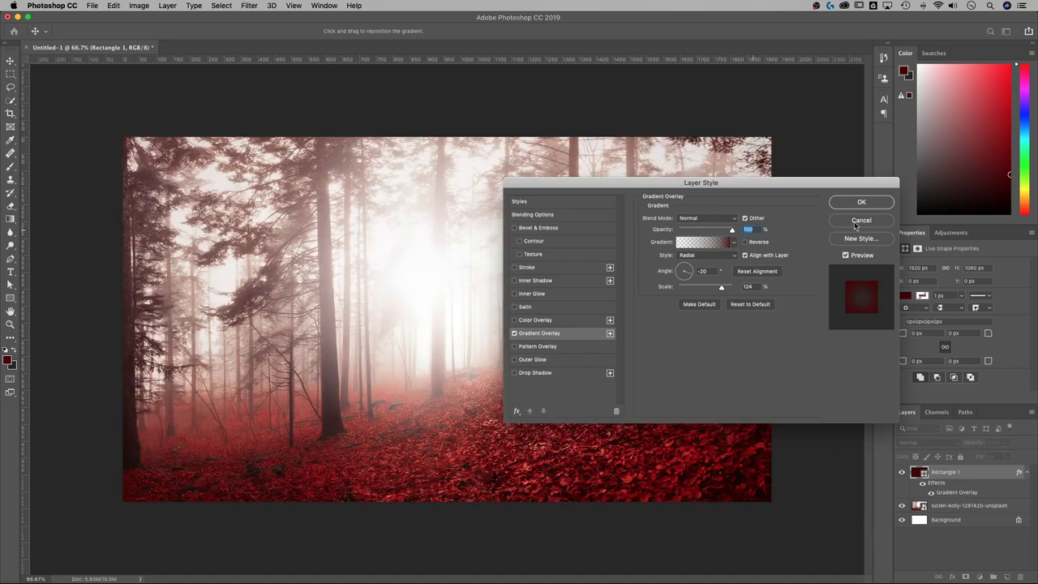
click(863, 203)
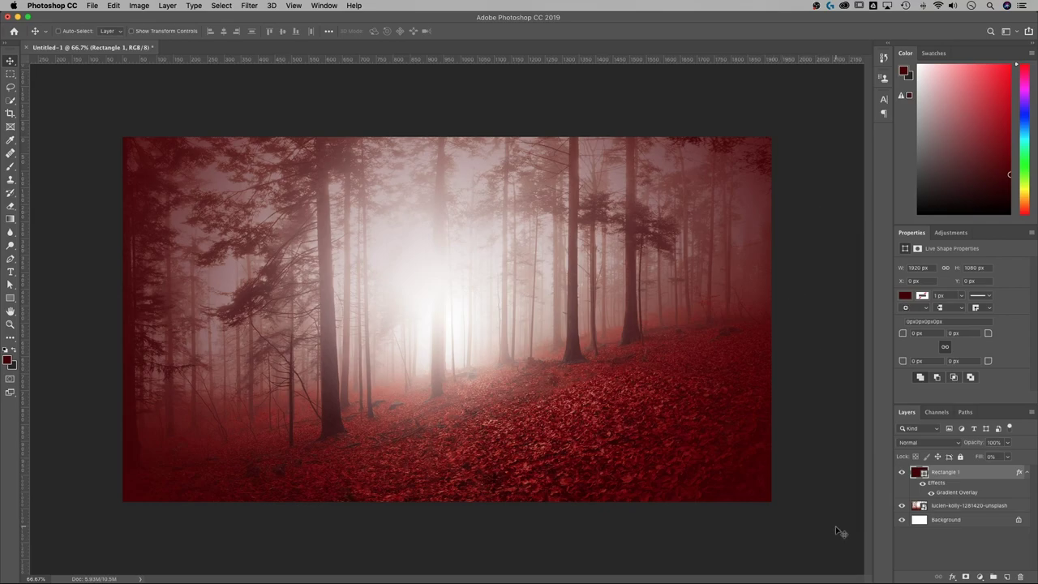
- Toggle the gradient overlay's visibility to compare, reopen its settings and cancel
click(931, 493)
click(931, 493)
double_click(960, 493)
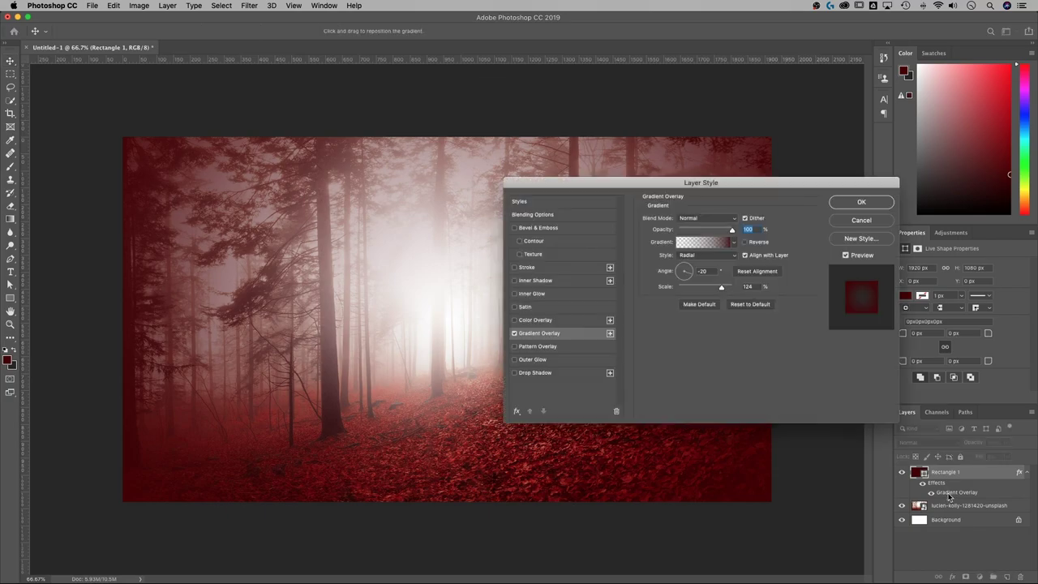
click(836, 221)
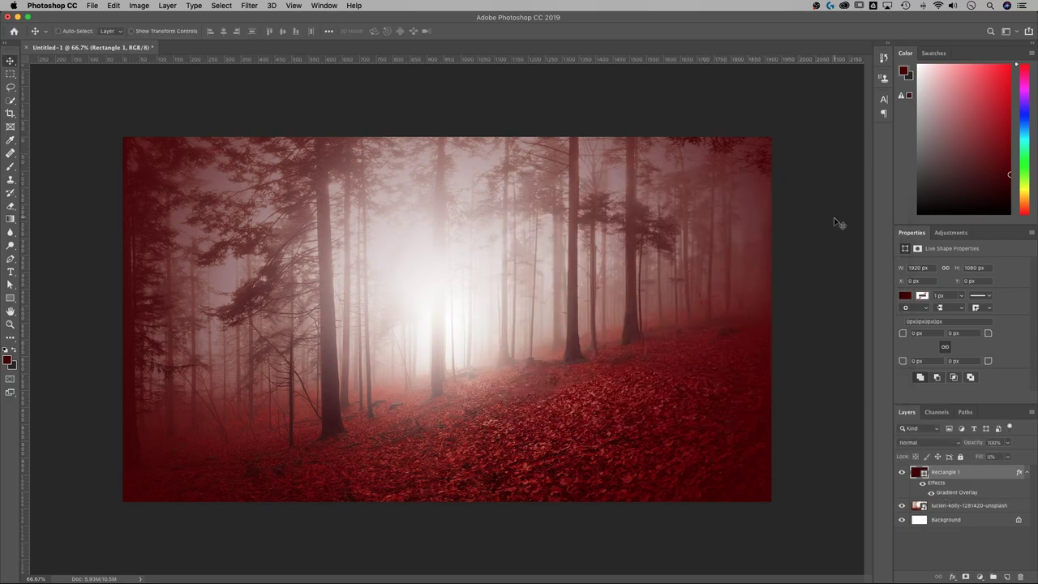